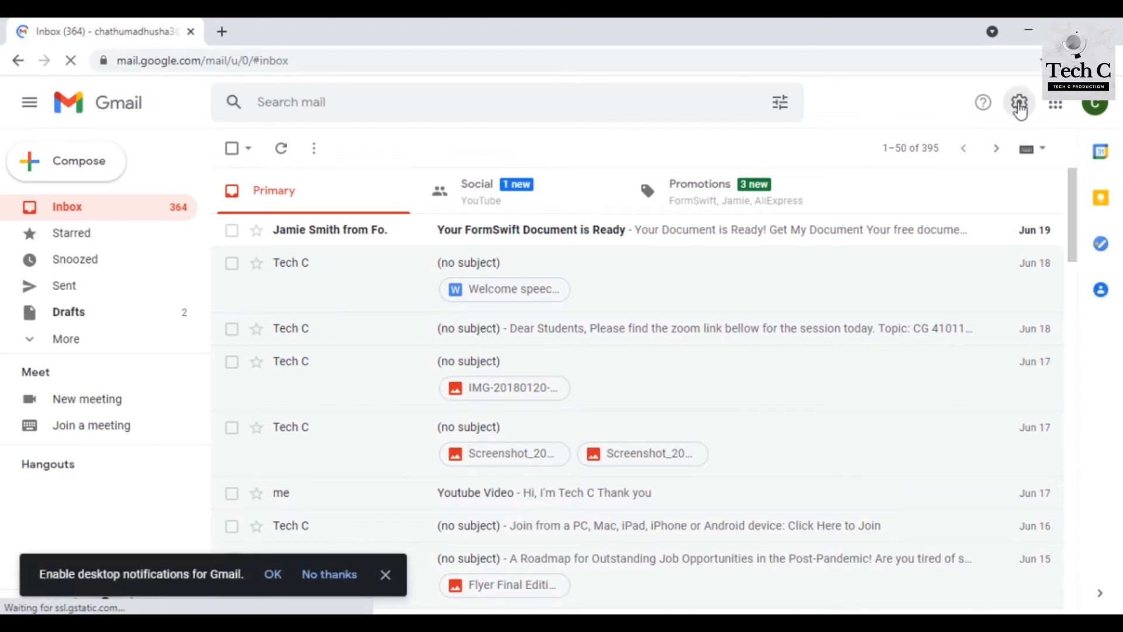
- In the full general settings, create a new email signature named "Tech C"
left_click(1020, 105)
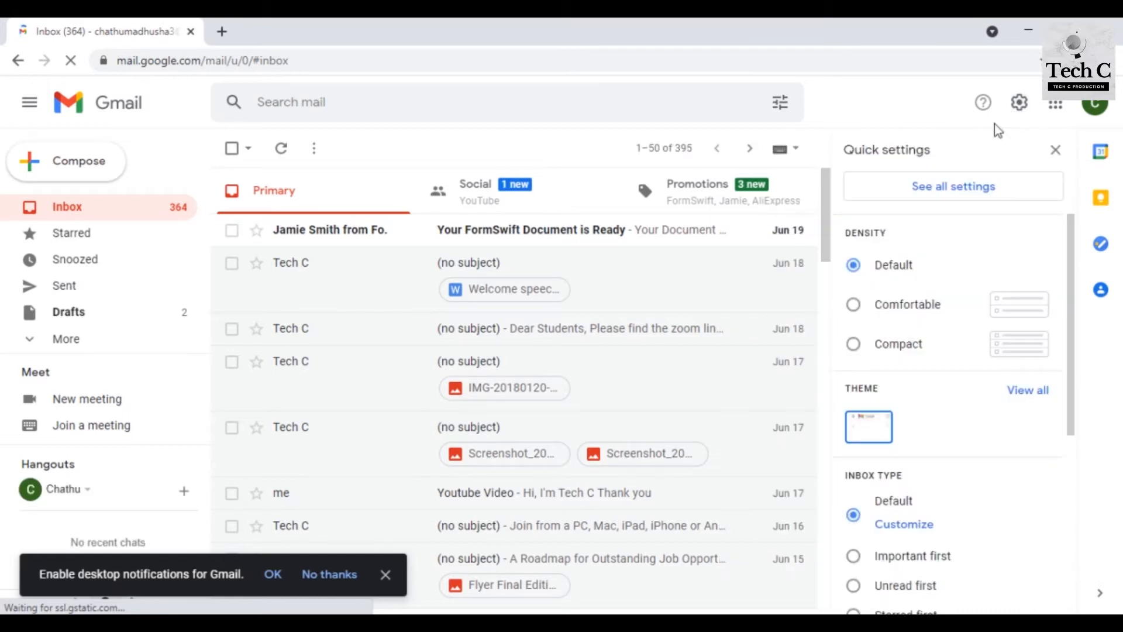
left_click(969, 195)
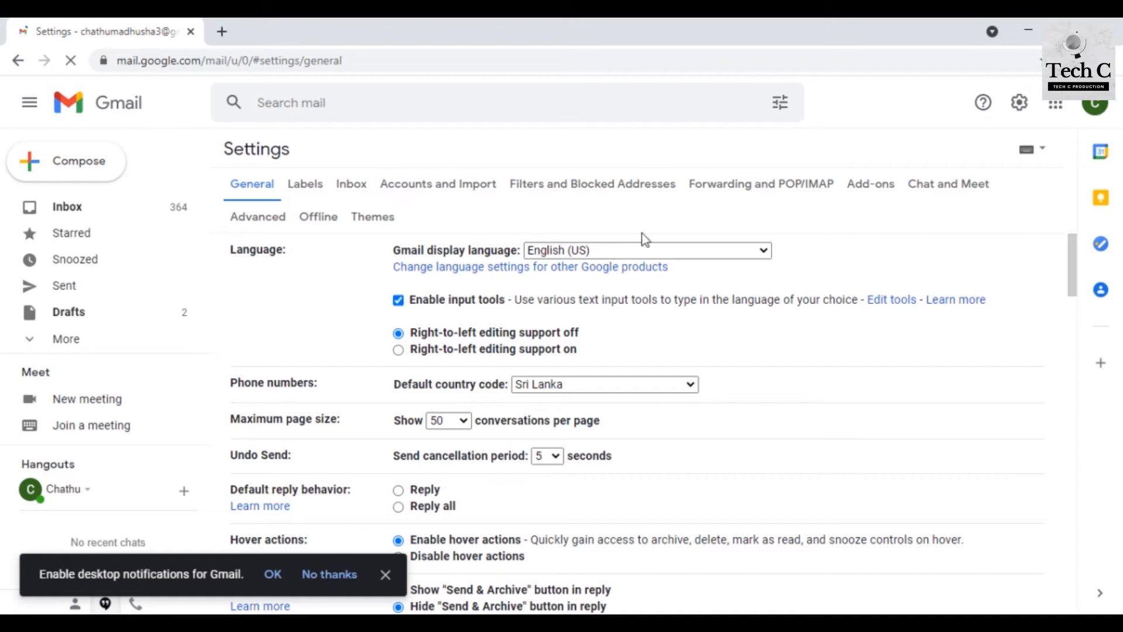
mouse_move(1074, 252)
left_mouse_down()
mouse_move(1064, 381)
mouse_move(1081, 537)
left_mouse_up()
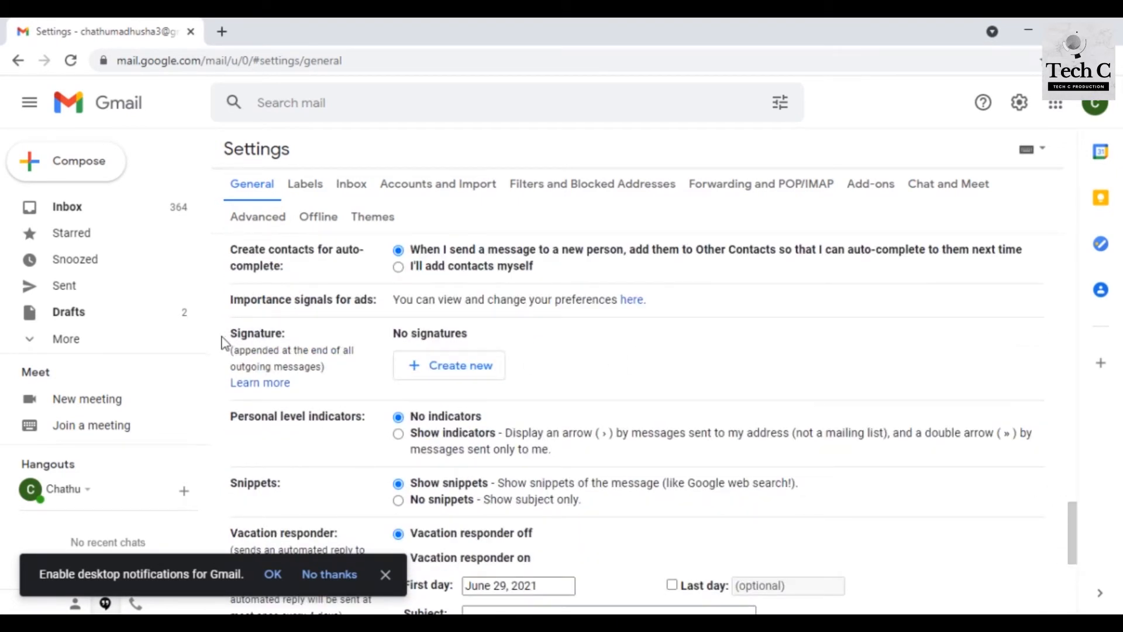
left_click(449, 371)
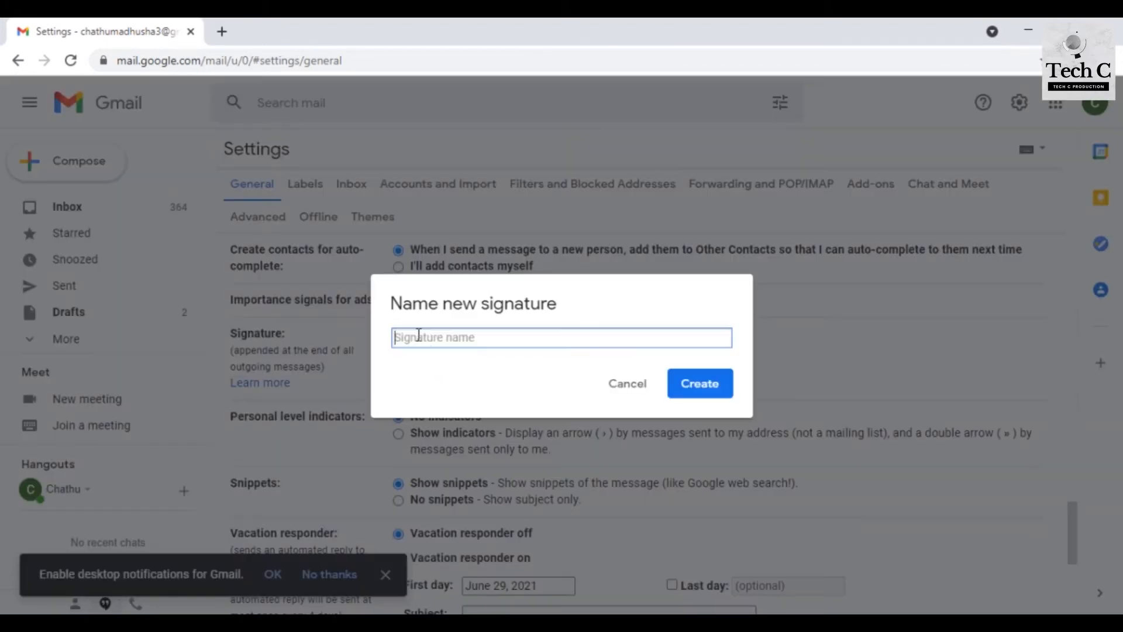
type("Tech C")
left_click(708, 385)
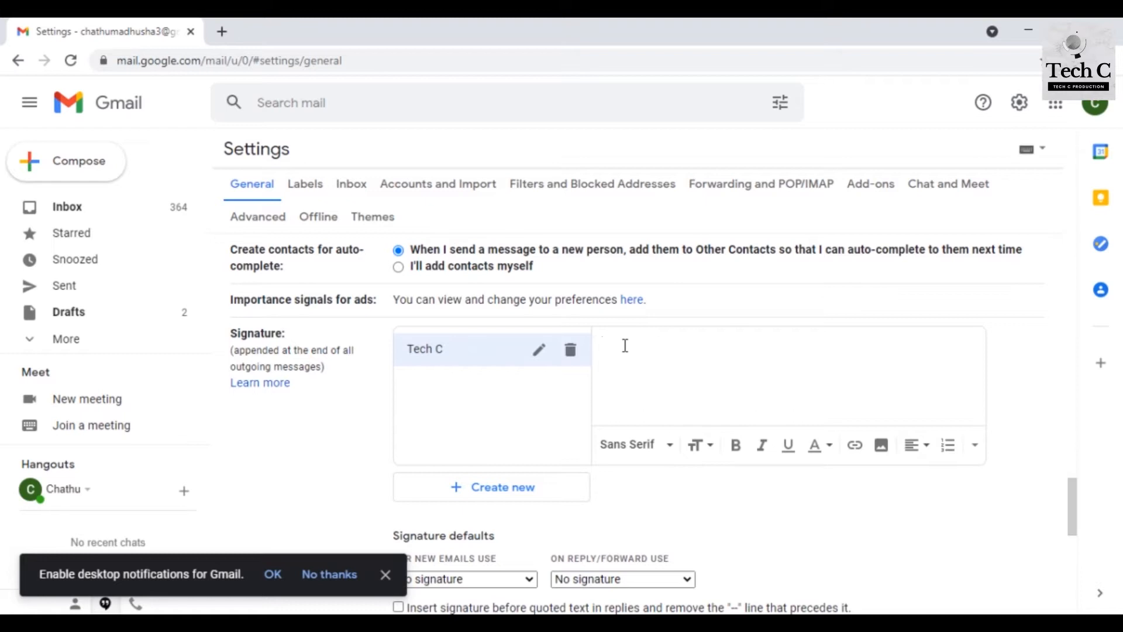
- Enter the signature text on three lines: "Thank you", "Best Regards," and "Tech C"
type("Th")
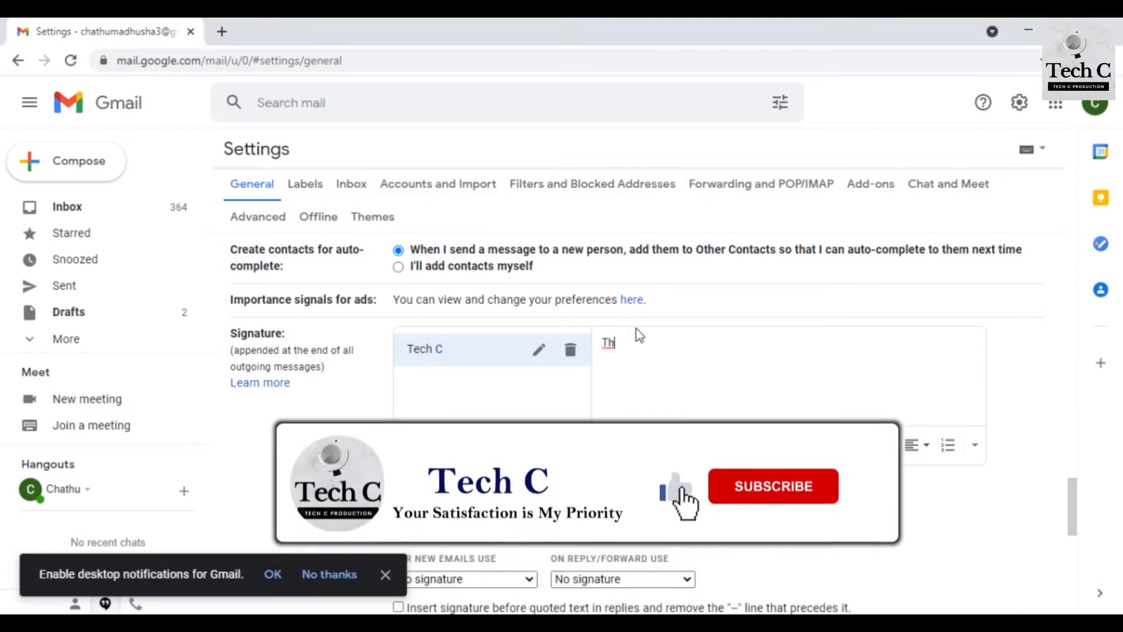
type("ank you")
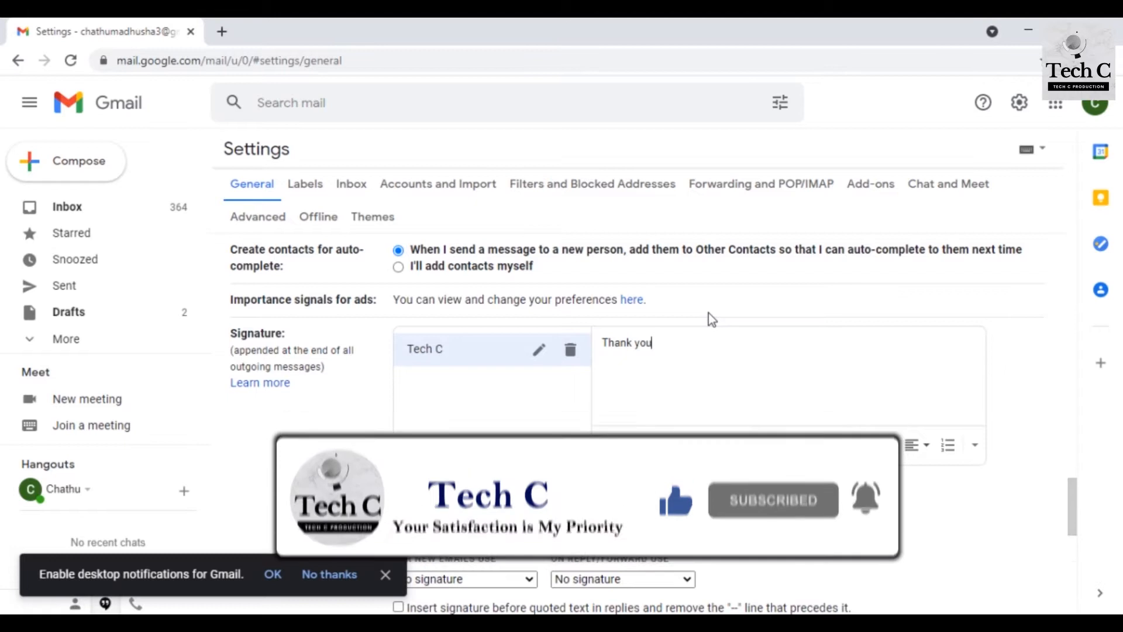
key("Return")
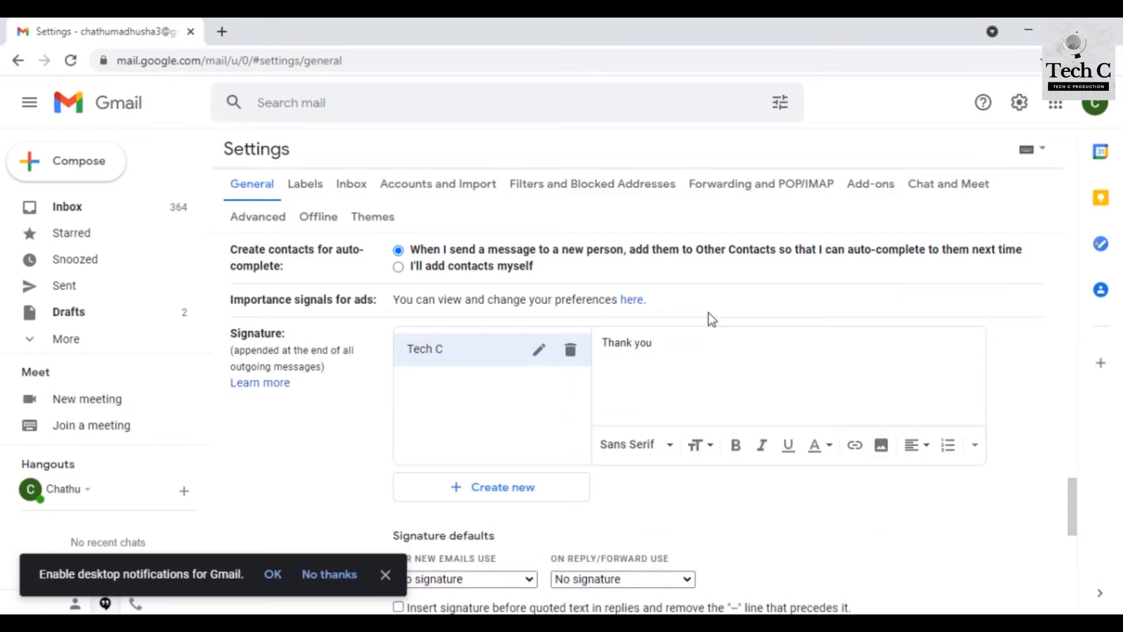
type("Best Regards,")
key("Return")
type("Tec")
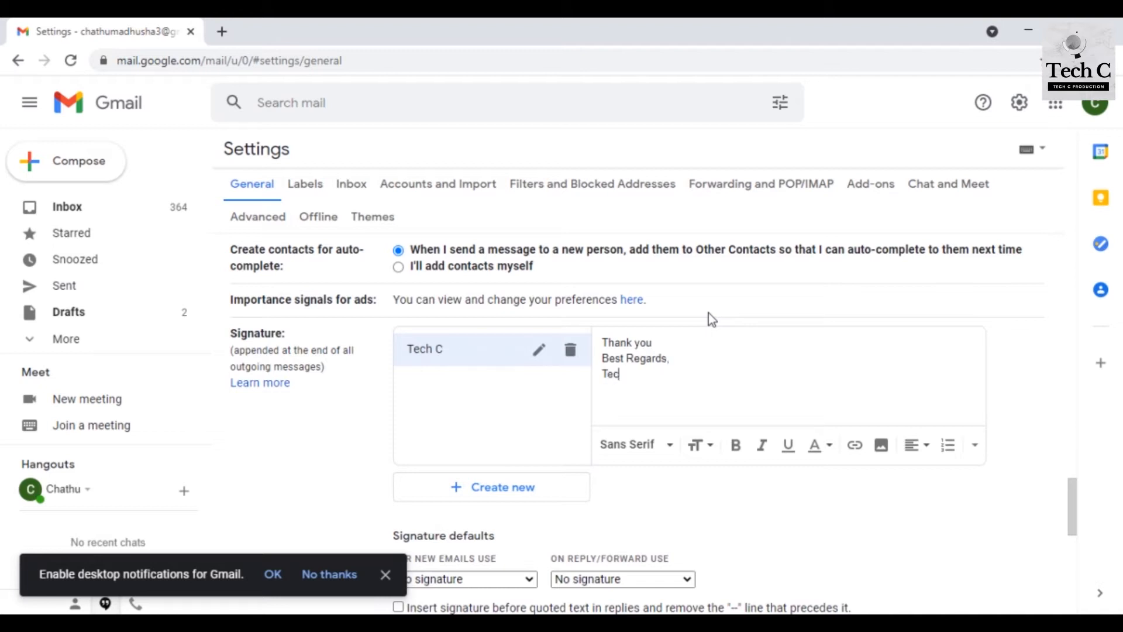
type("h C")
- Try the Large text size on the signature's "Tech C" line, and set it back to Normal
left_click_drag(604, 372, 642, 373)
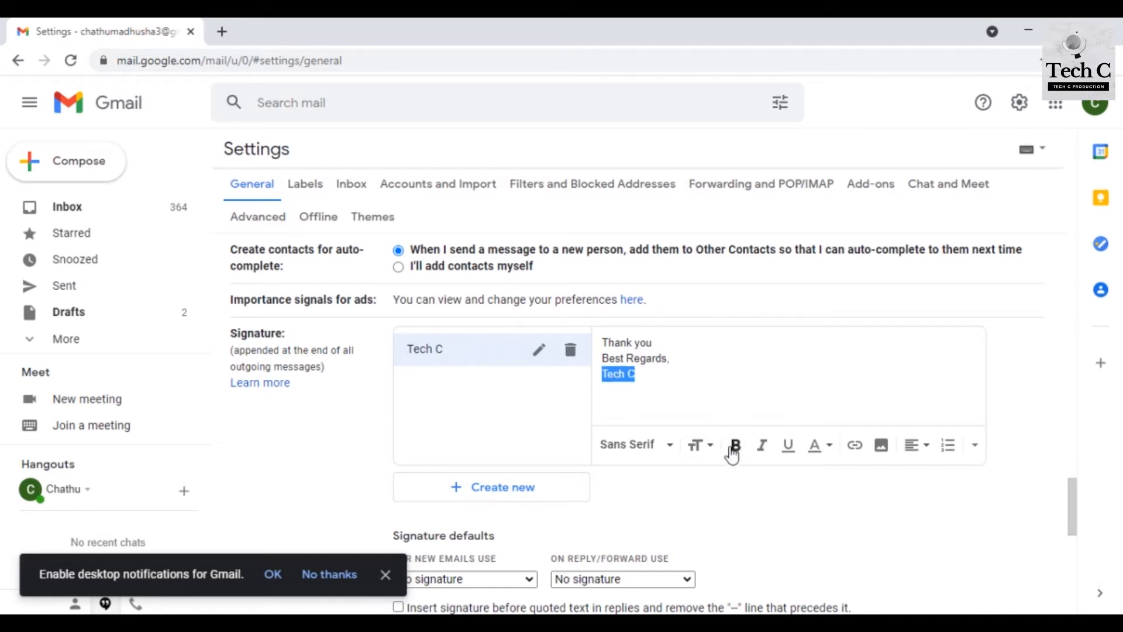
left_click(711, 461)
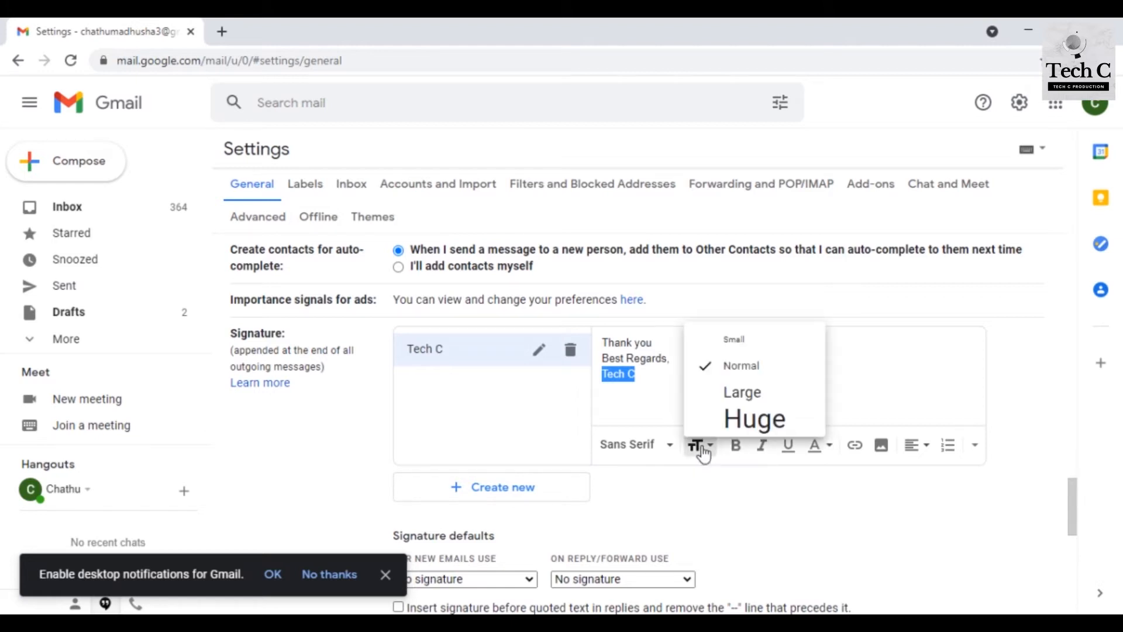
left_click(743, 391)
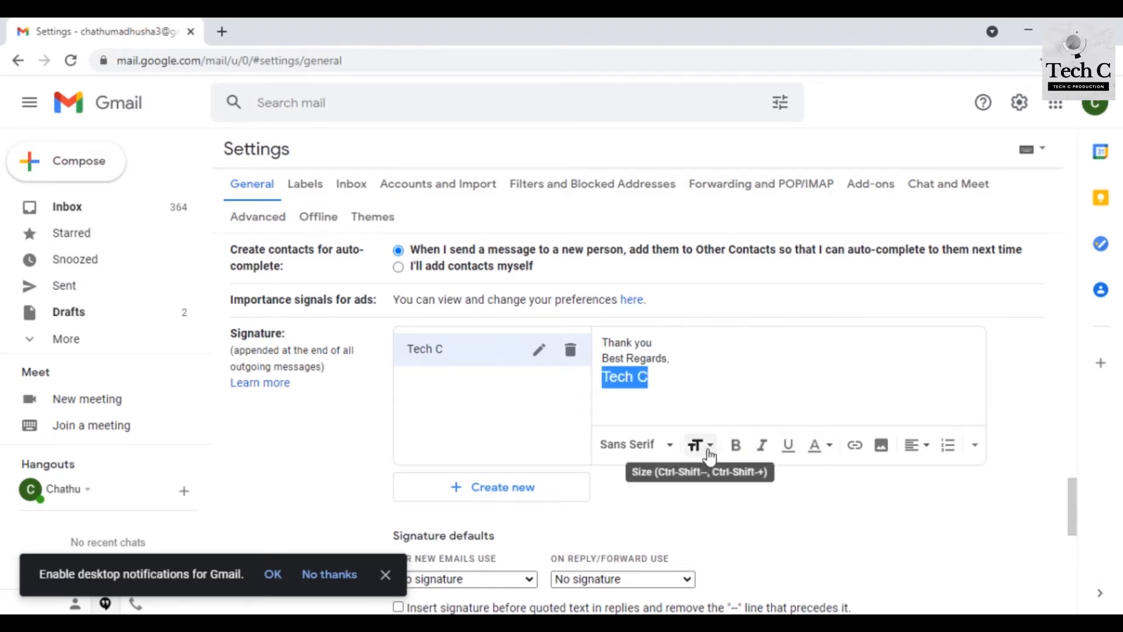
left_click(710, 458)
left_click(739, 369)
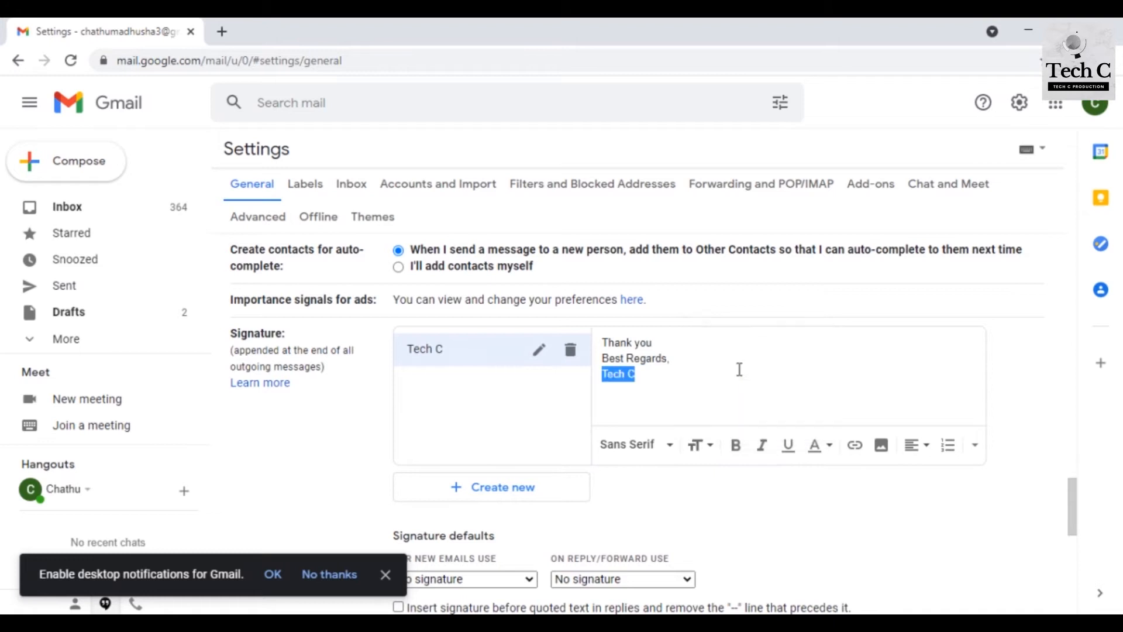
- Try the Wide font and the Garamond font on the signature's "Tech C" line
left_click(665, 446)
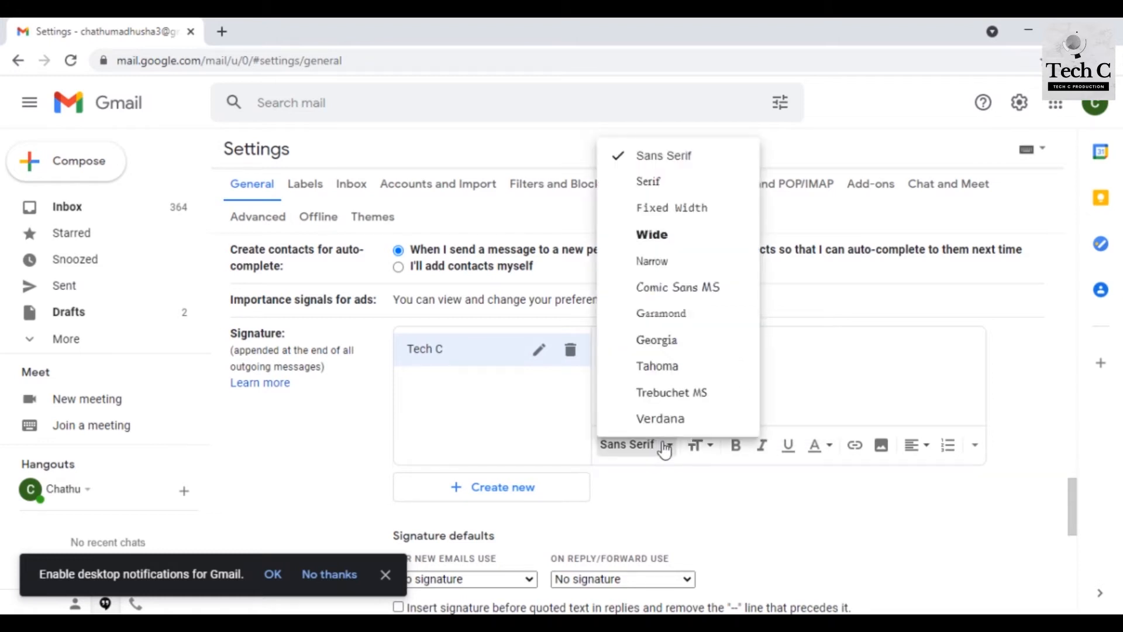
left_click(668, 248)
left_click(680, 363)
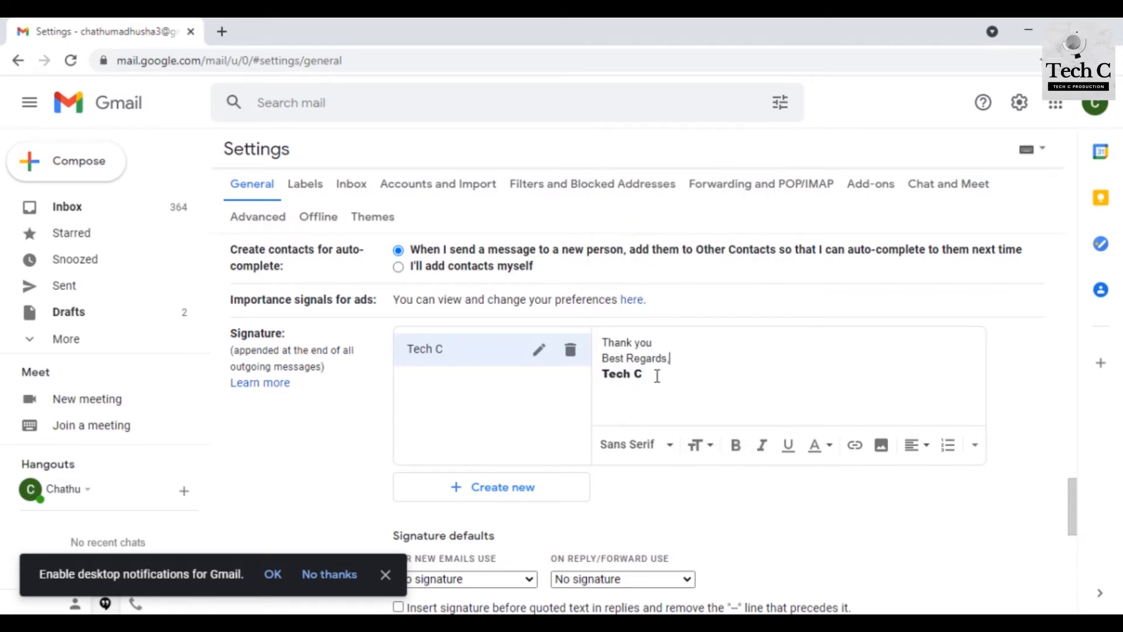
left_click_drag(652, 372, 603, 374)
left_click(695, 445)
left_click(660, 445)
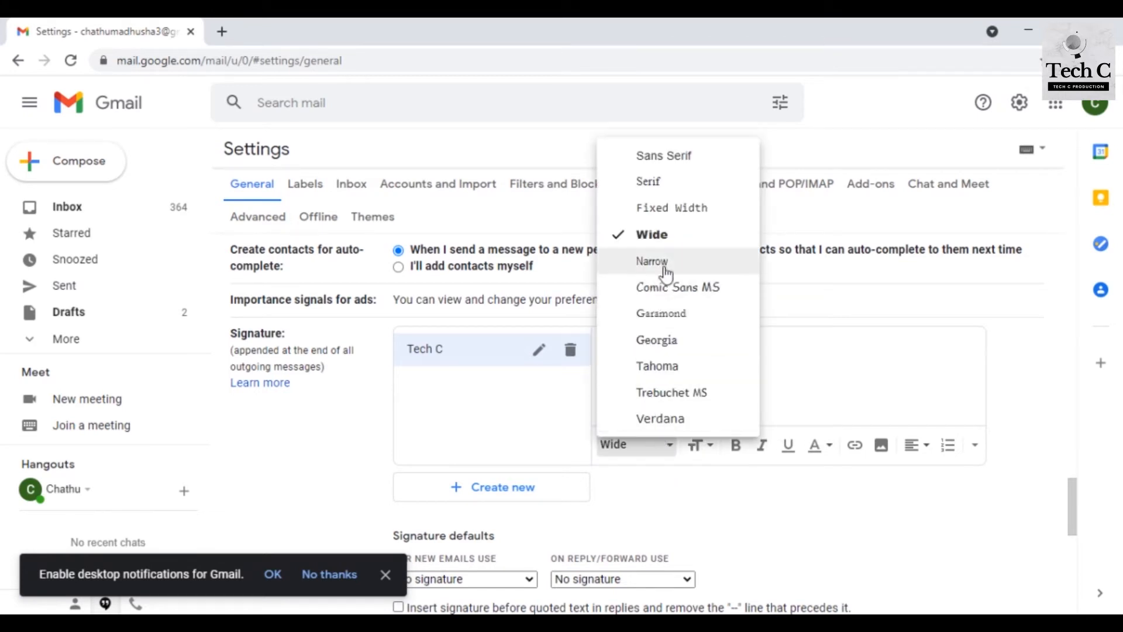
left_click(664, 314)
left_click(662, 386)
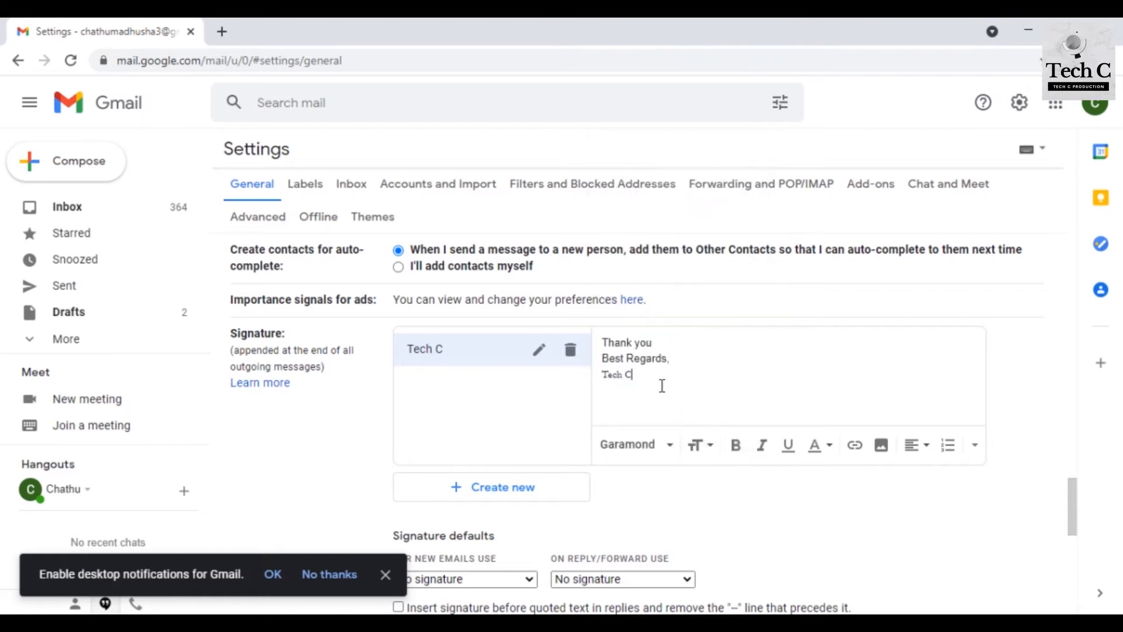
- Try the Georgia font and the Comic Sans MS font on the signature's "Tech C" line
left_click_drag(639, 375, 603, 375)
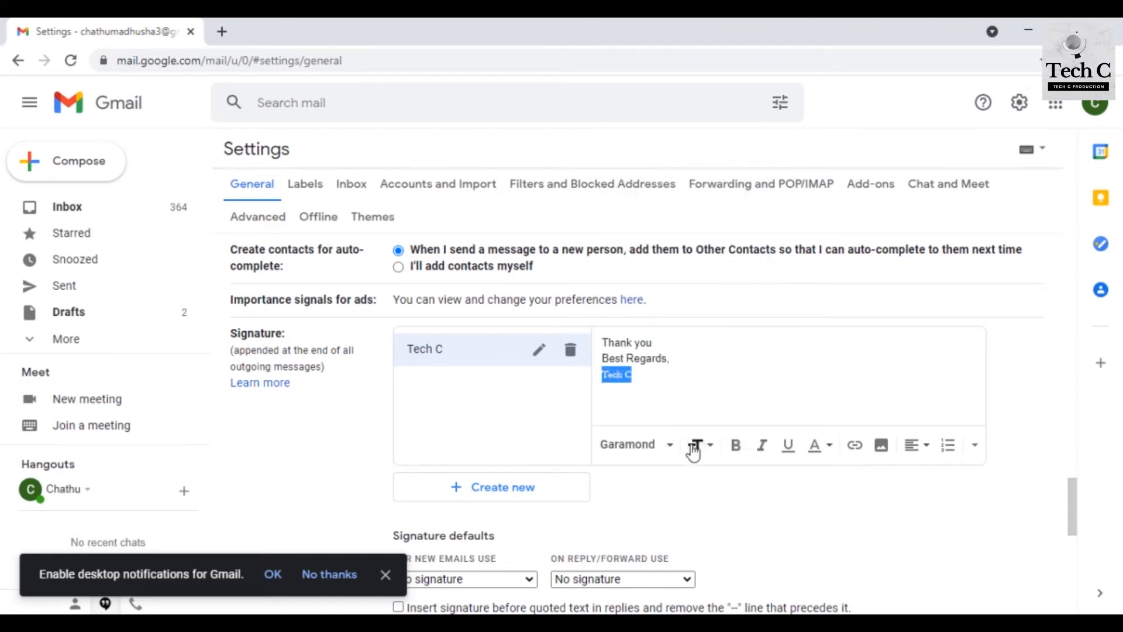
left_click(667, 446)
left_click(659, 338)
left_click(662, 381)
left_click_drag(645, 373, 607, 374)
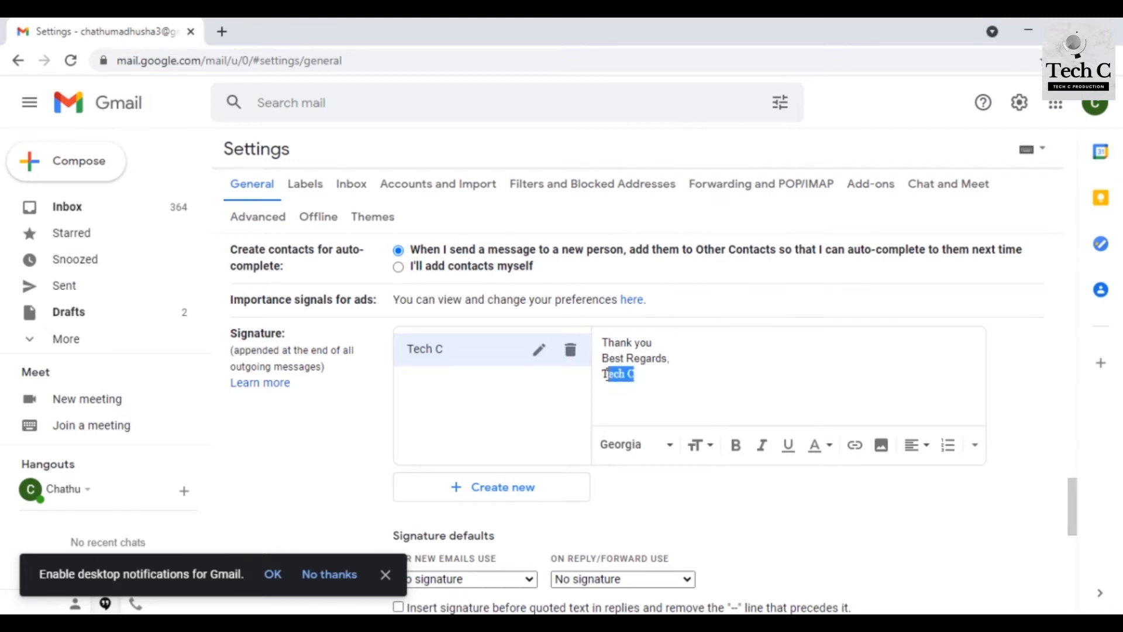
left_click(669, 446)
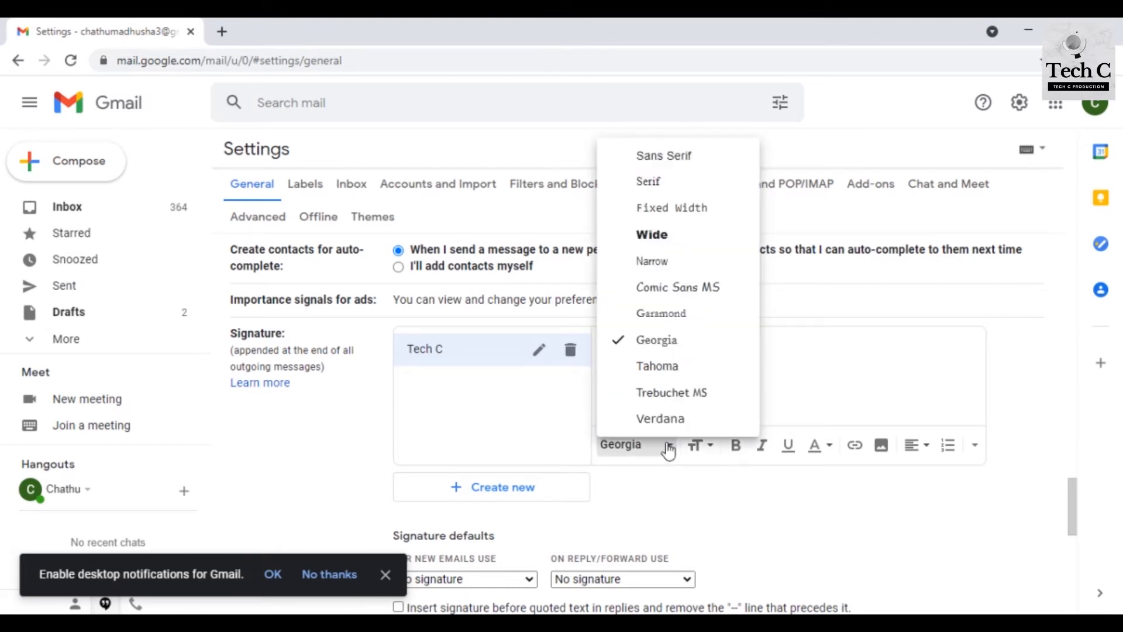
left_click(680, 288)
left_click(669, 383)
- Set the font of the signature's "Tech C" line to Wide
left_click_drag(637, 373, 602, 375)
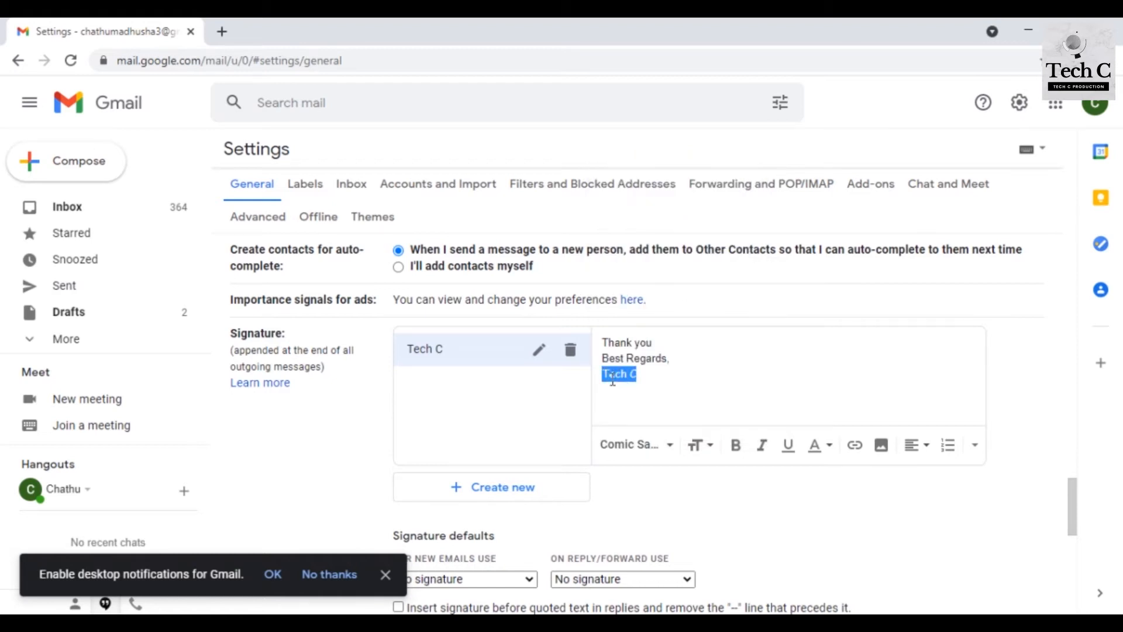
left_click(670, 447)
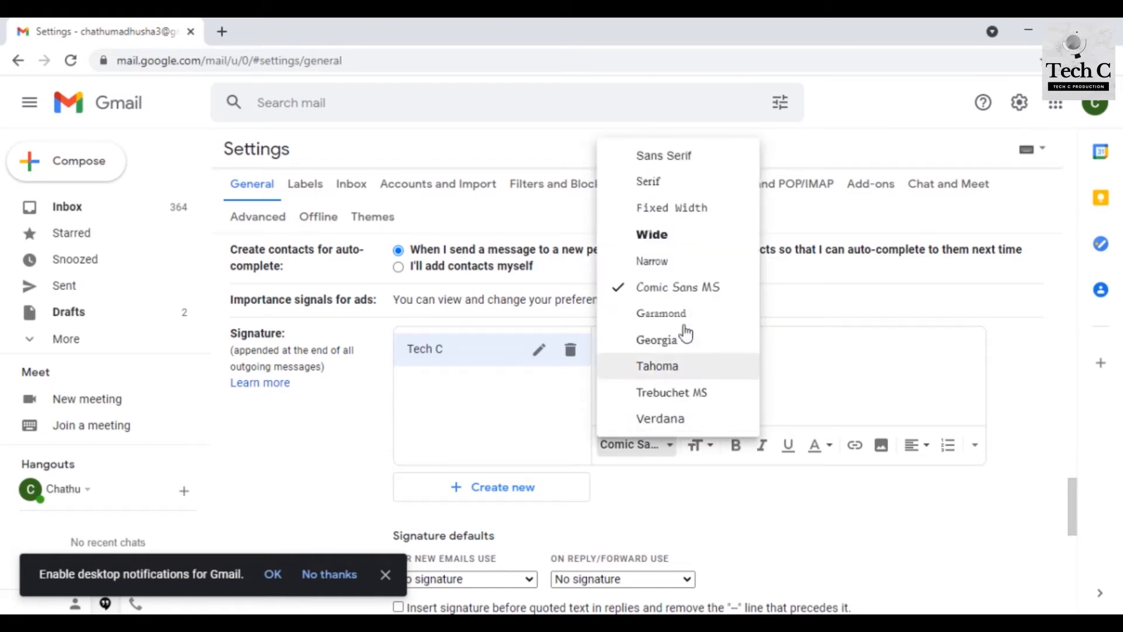
left_click(674, 240)
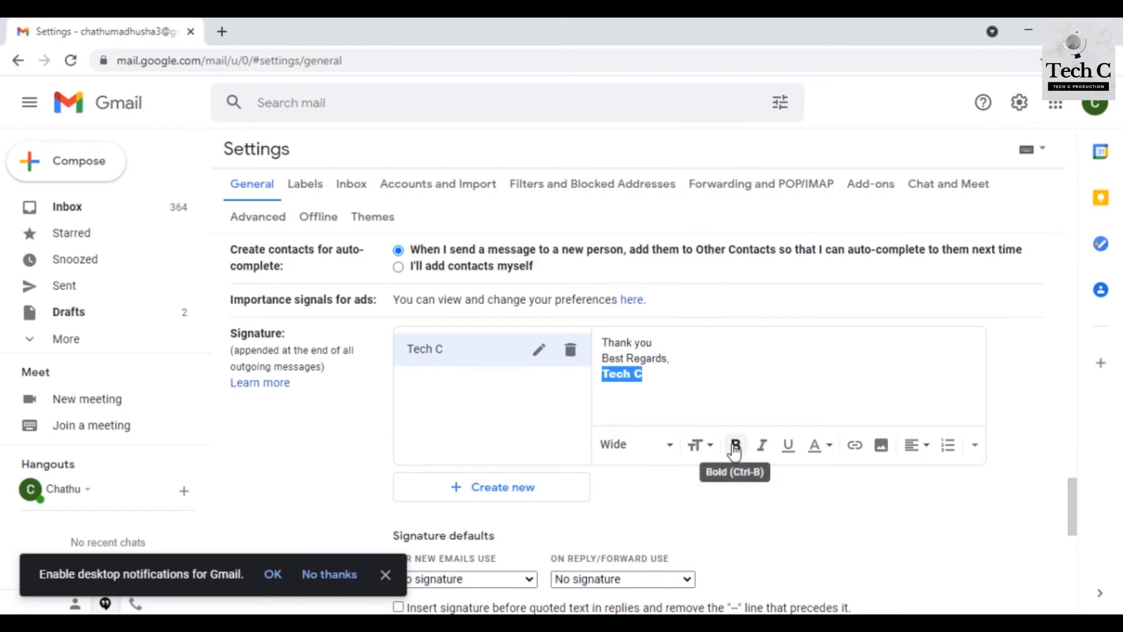
left_click(670, 384)
- Make the signature's "Tech C" line bold
left_click_drag(655, 377, 603, 375)
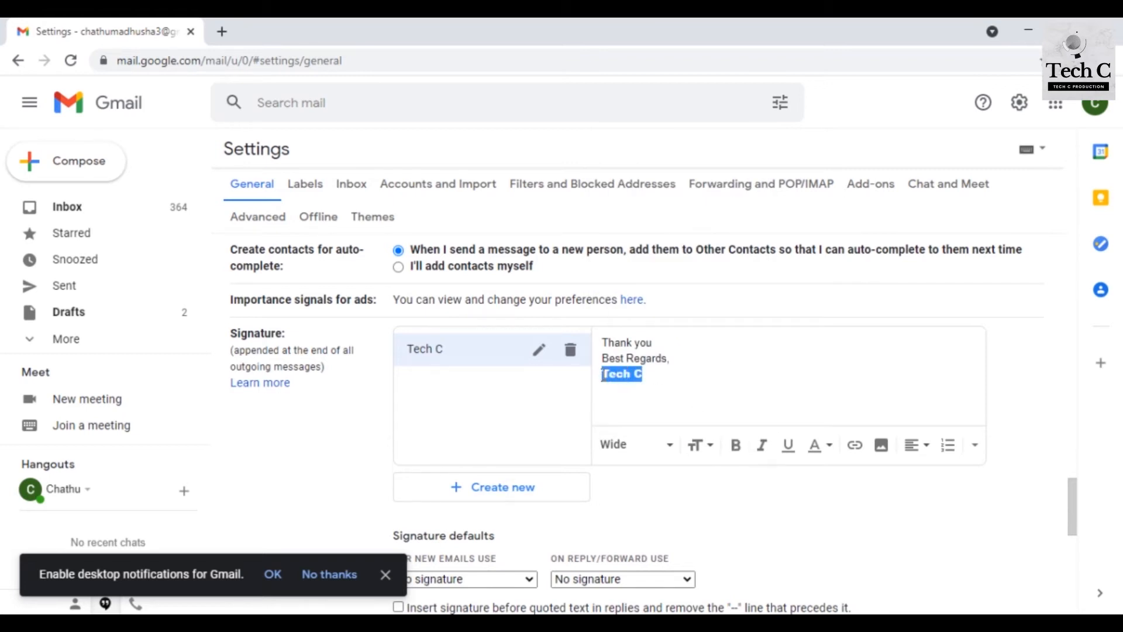
left_click(735, 446)
- Try italics on the signature's "Tech C" line, and remove them again
left_click(761, 452)
left_click(670, 375)
left_click_drag(643, 373, 607, 372)
left_click(762, 446)
left_click(713, 358)
- Set the text color of the signature's "Tech C" line to magenta
left_click_drag(666, 377, 607, 372)
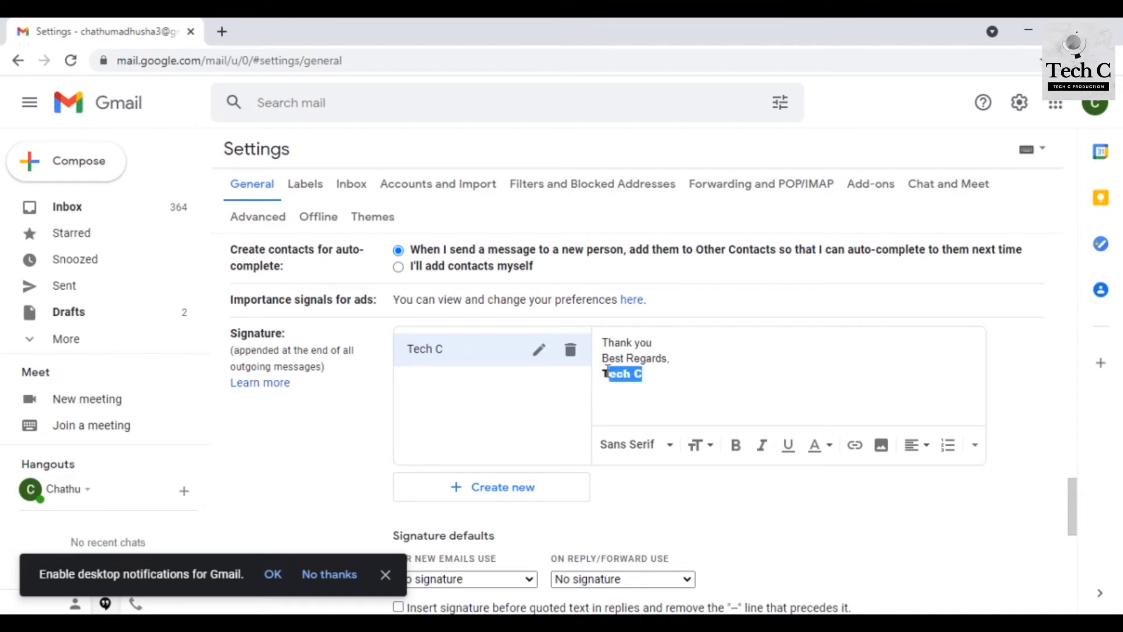
left_click(821, 446)
left_click(818, 327)
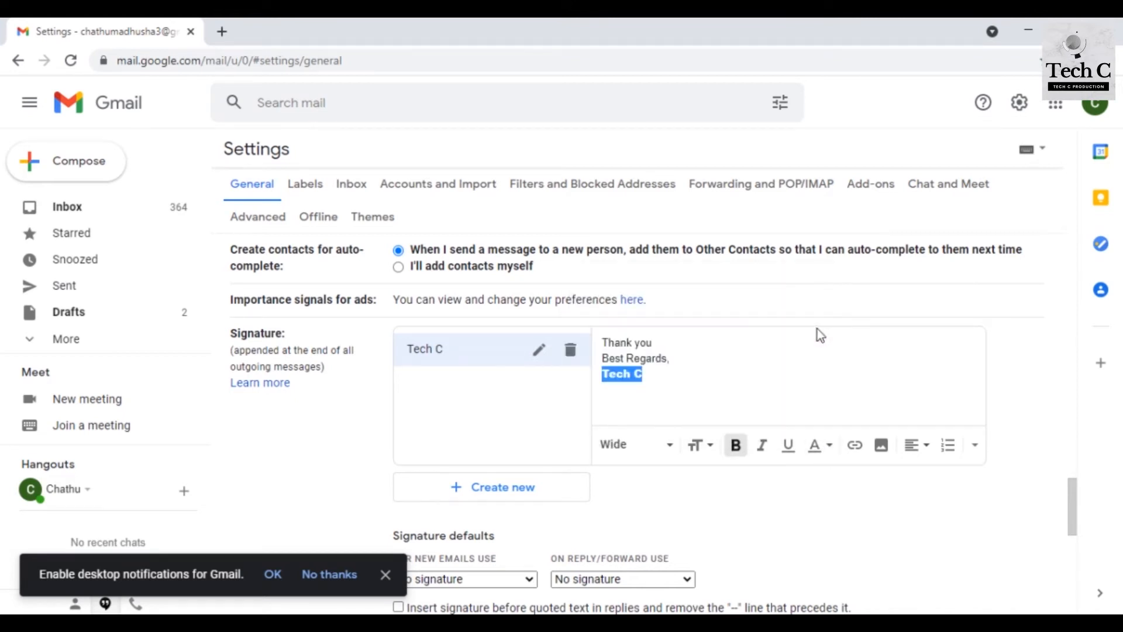
left_click(729, 374)
- Give the signature's "Tech C" line a blue background color
left_click_drag(643, 375, 602, 374)
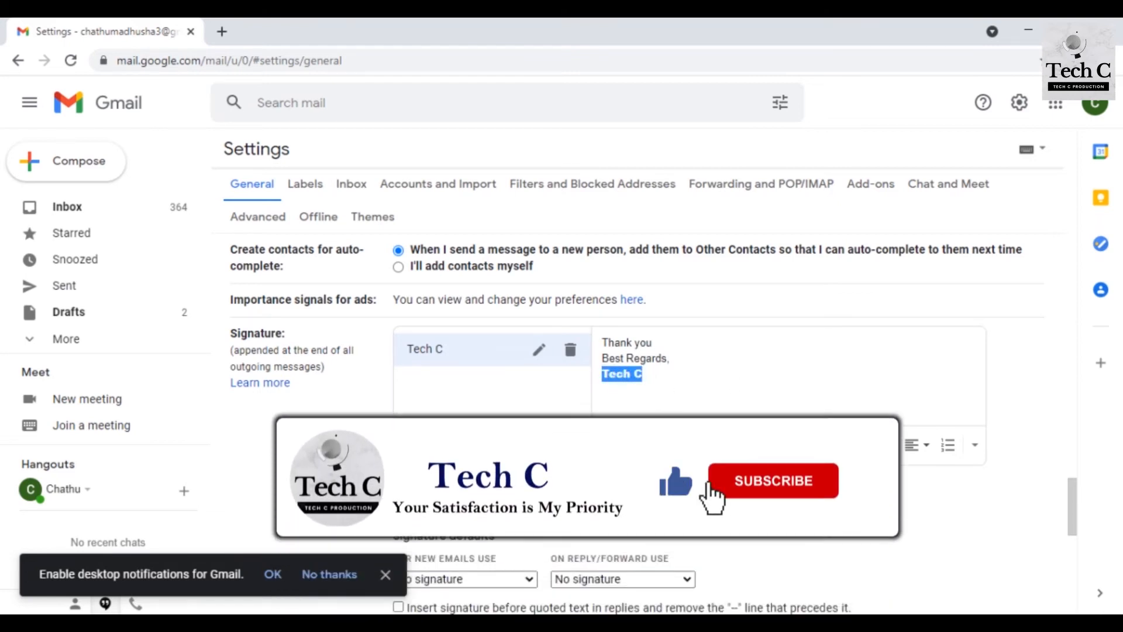
left_click(810, 445)
left_click(673, 328)
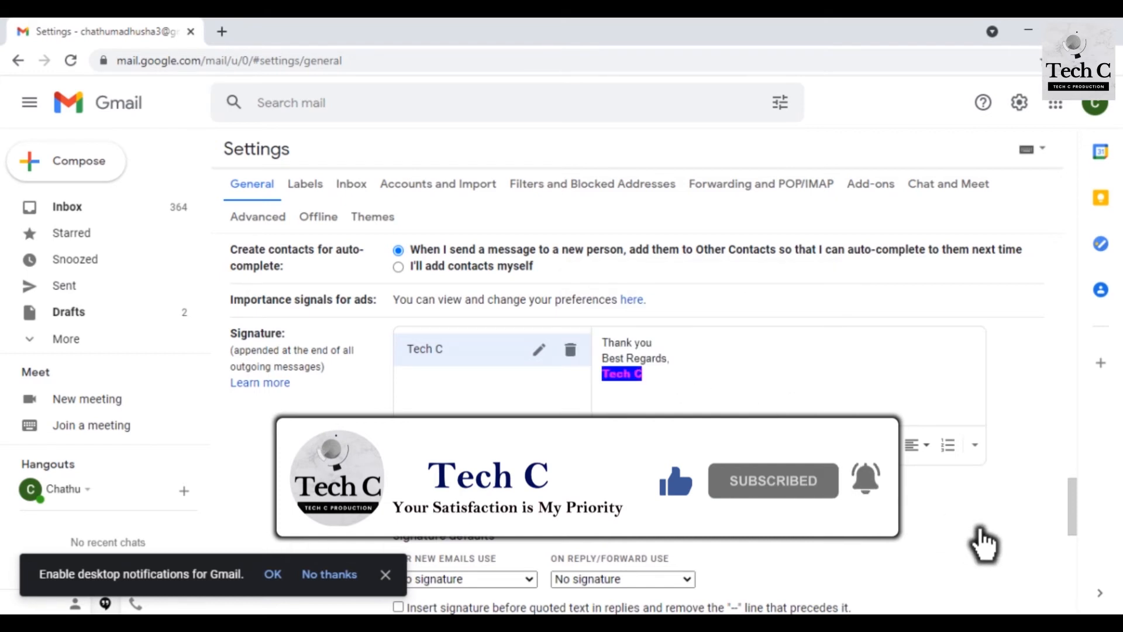
left_click(821, 445)
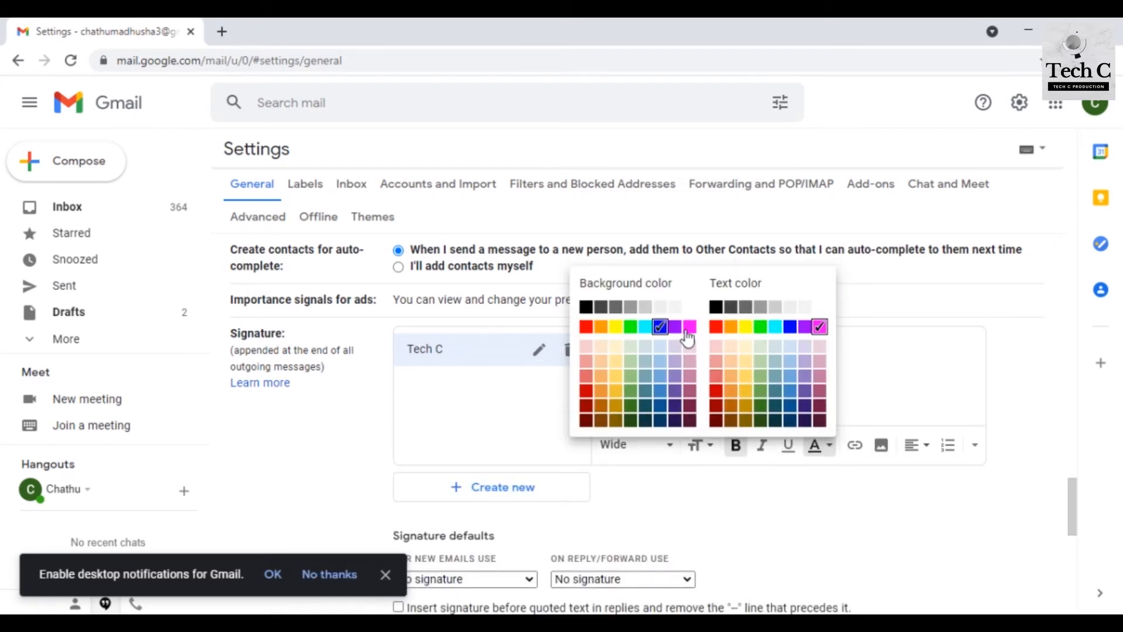
left_click(621, 370)
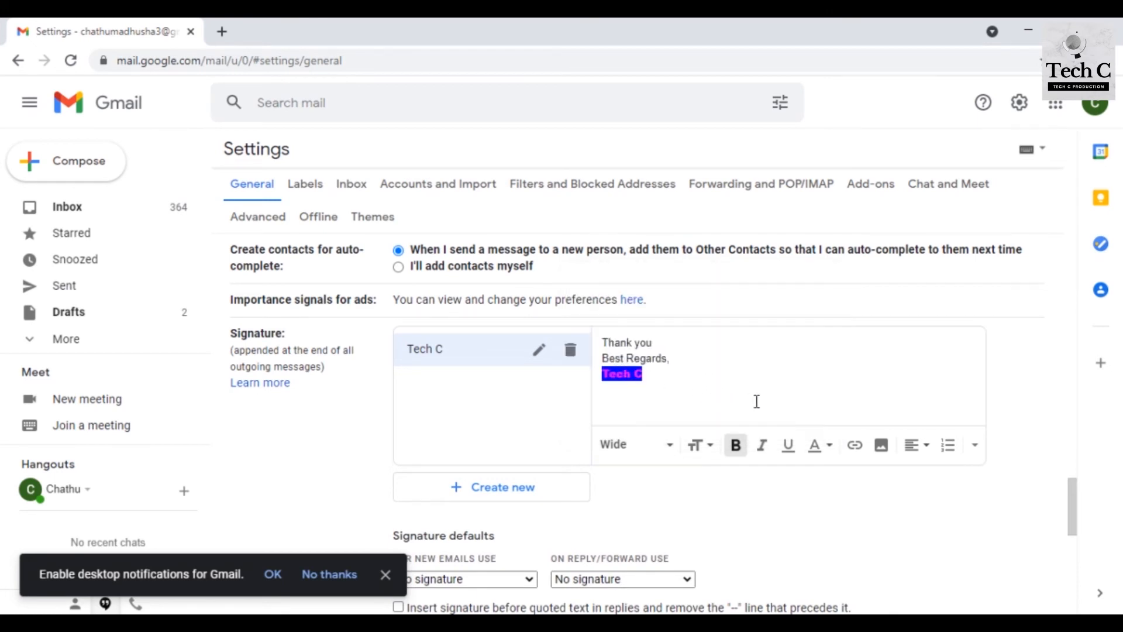
- Change the background color of the signature's "Tech C" line to light yellow-orange
left_click_drag(646, 374, 604, 365)
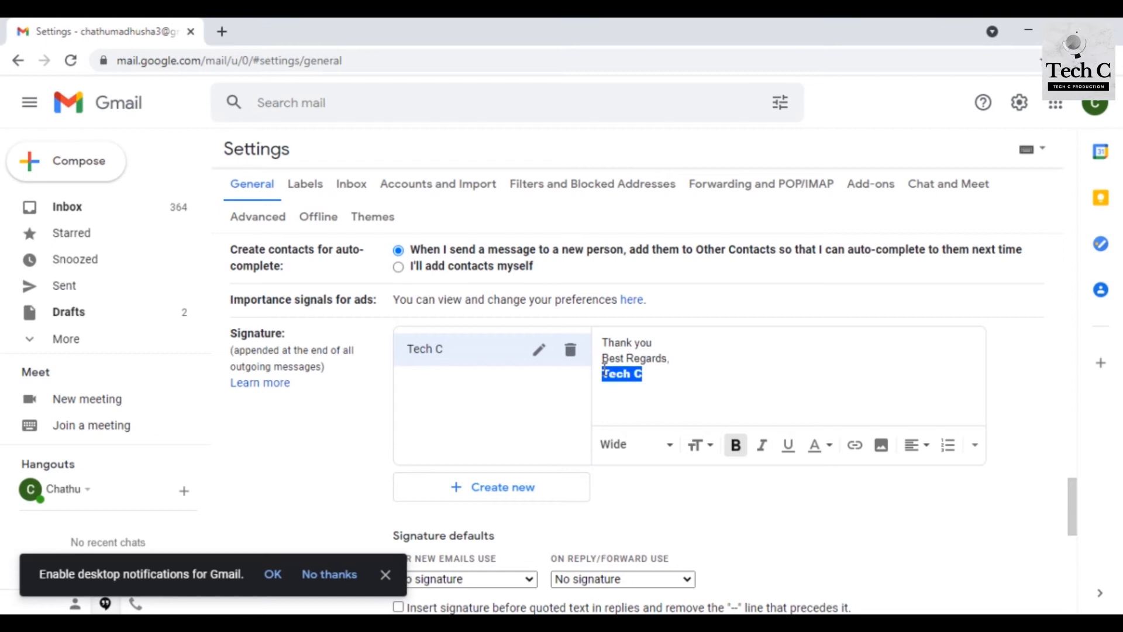
left_click(815, 445)
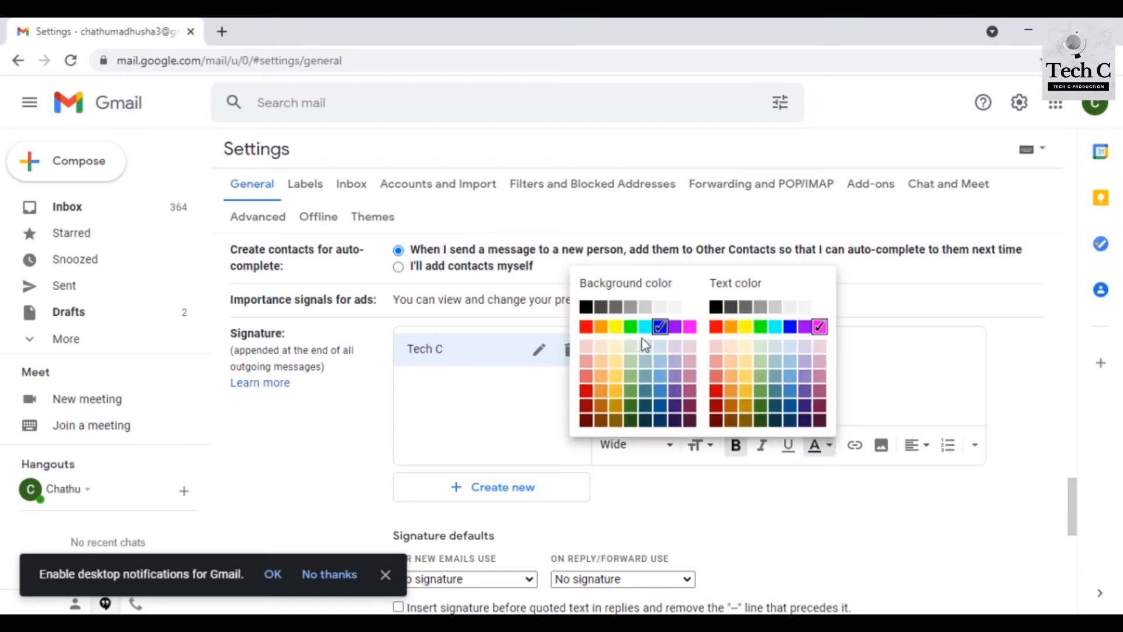
left_click(615, 377)
left_click(660, 381)
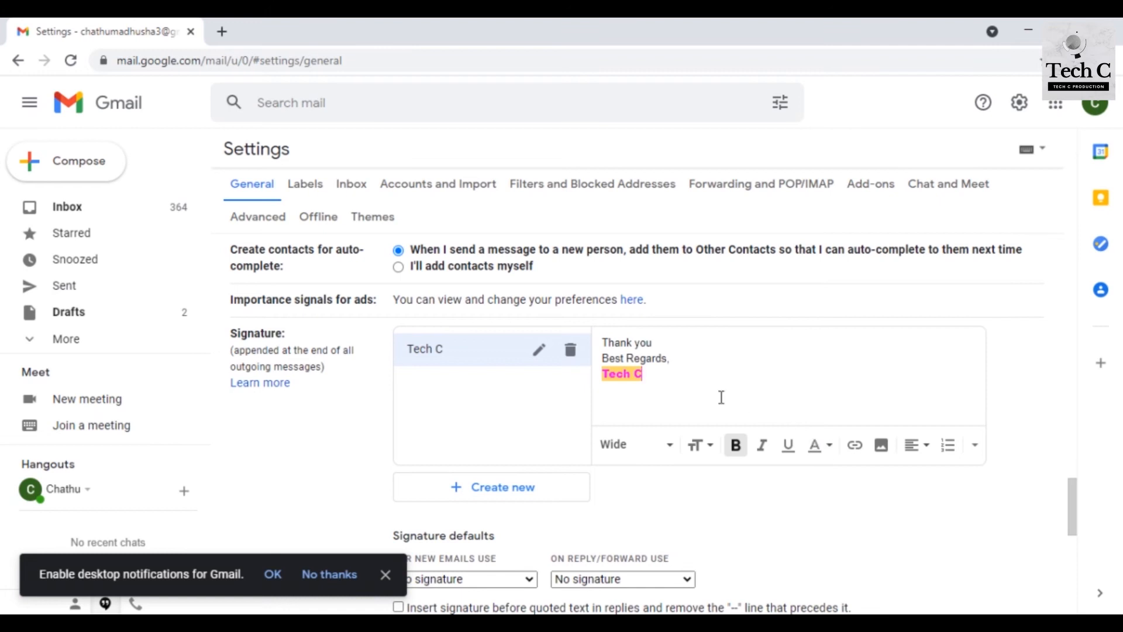
- Set the text color of the signature's "Tech C" line to dark purple, and save the settings changes
left_click_drag(642, 375, 616, 374)
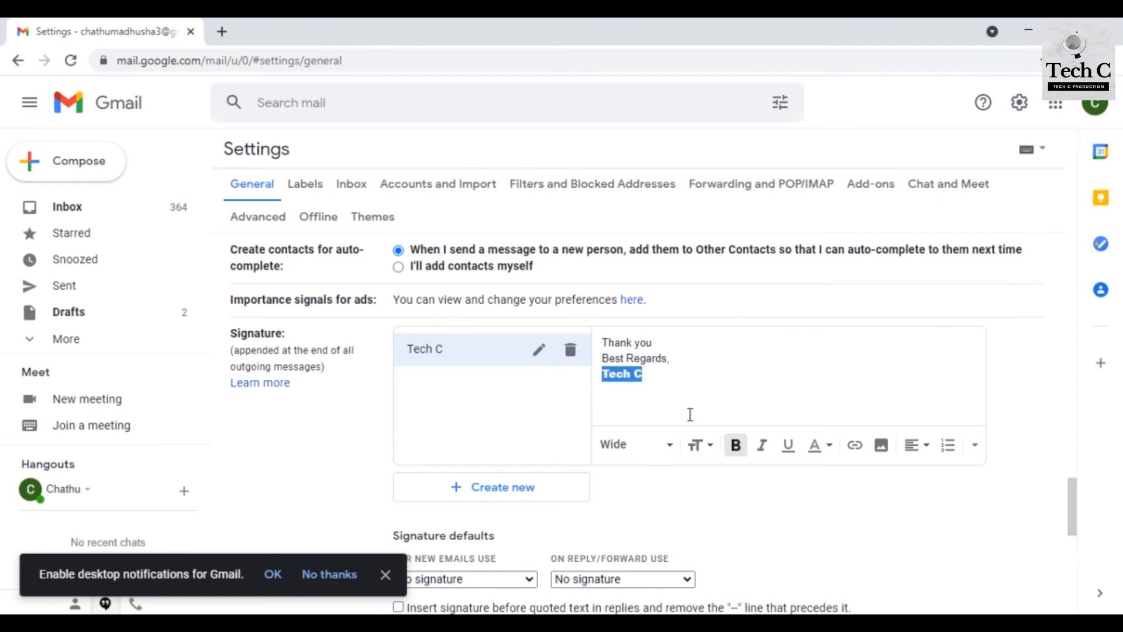
left_click(828, 446)
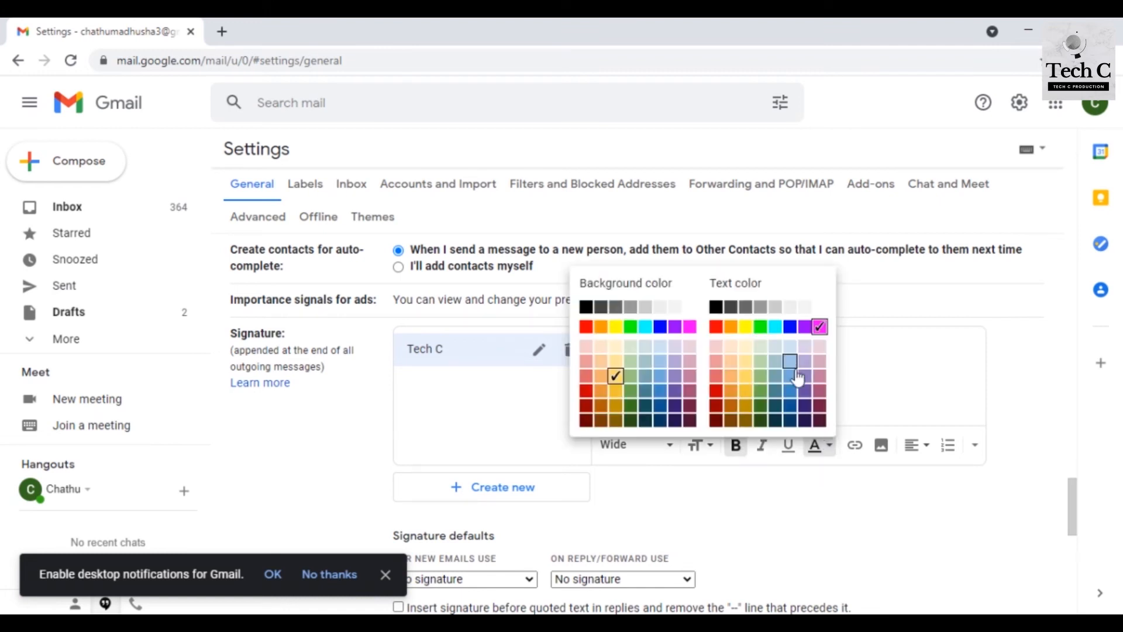
left_click(806, 415)
left_click(656, 372)
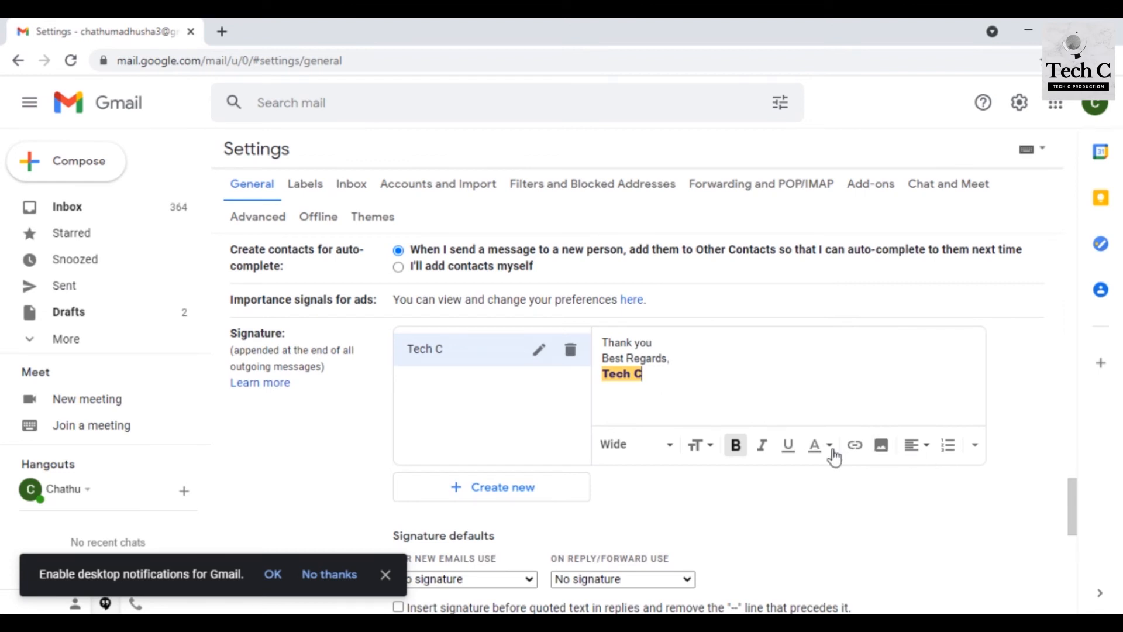
left_click_drag(1076, 478, 1085, 570)
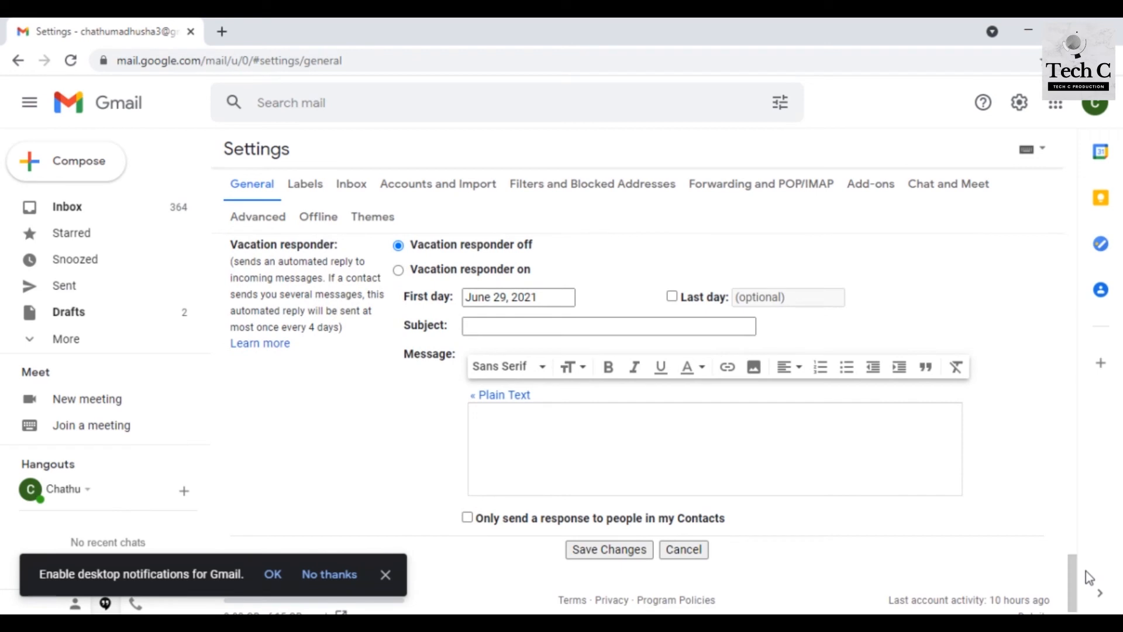
left_click(597, 551)
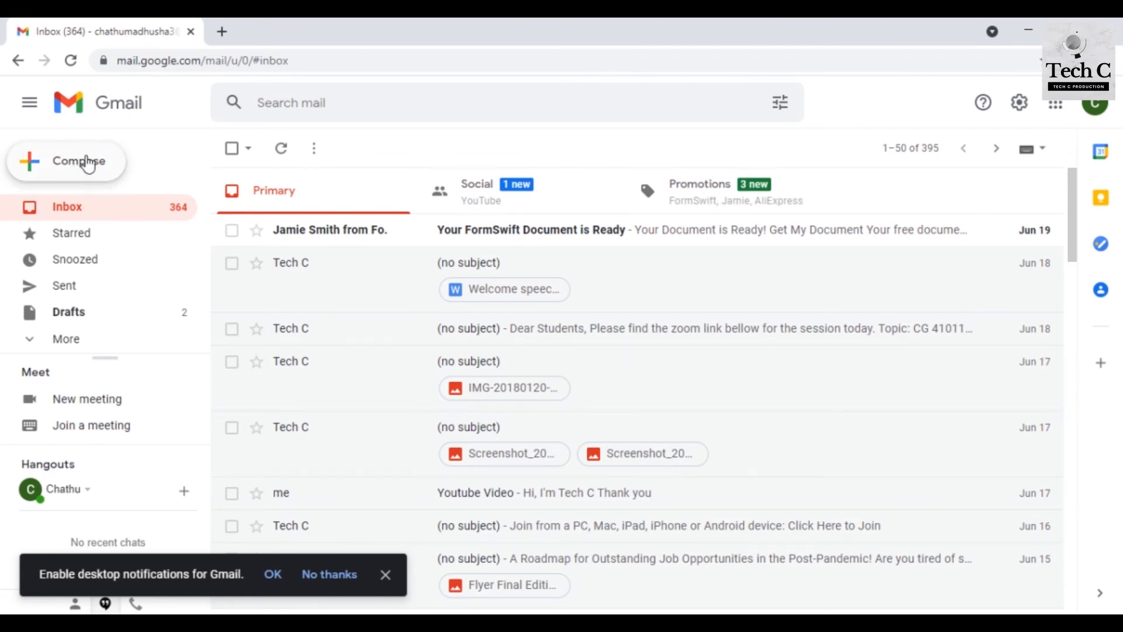
- Start a new email message and insert the "Tech C" signature into its body
left_click(87, 164)
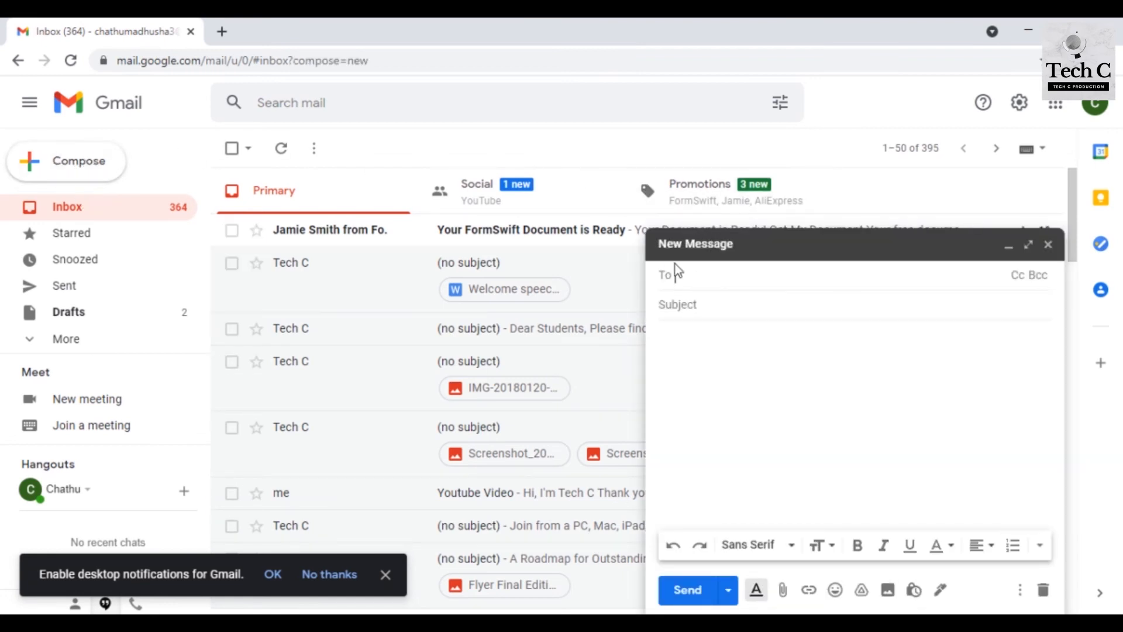
left_click(692, 337)
left_click(941, 590)
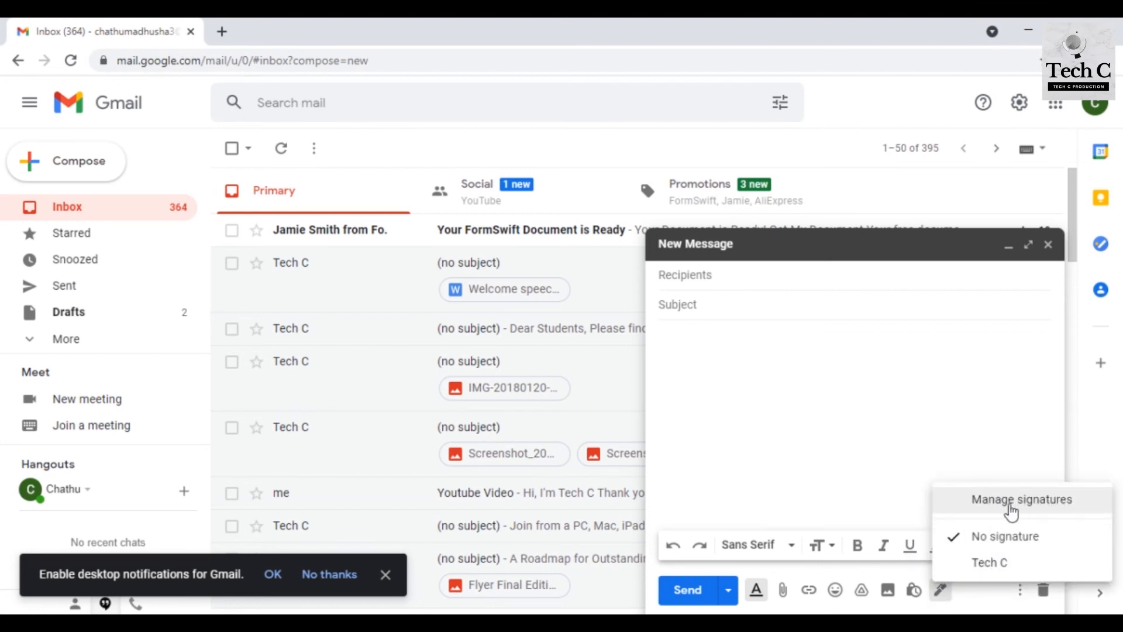
left_click(984, 563)
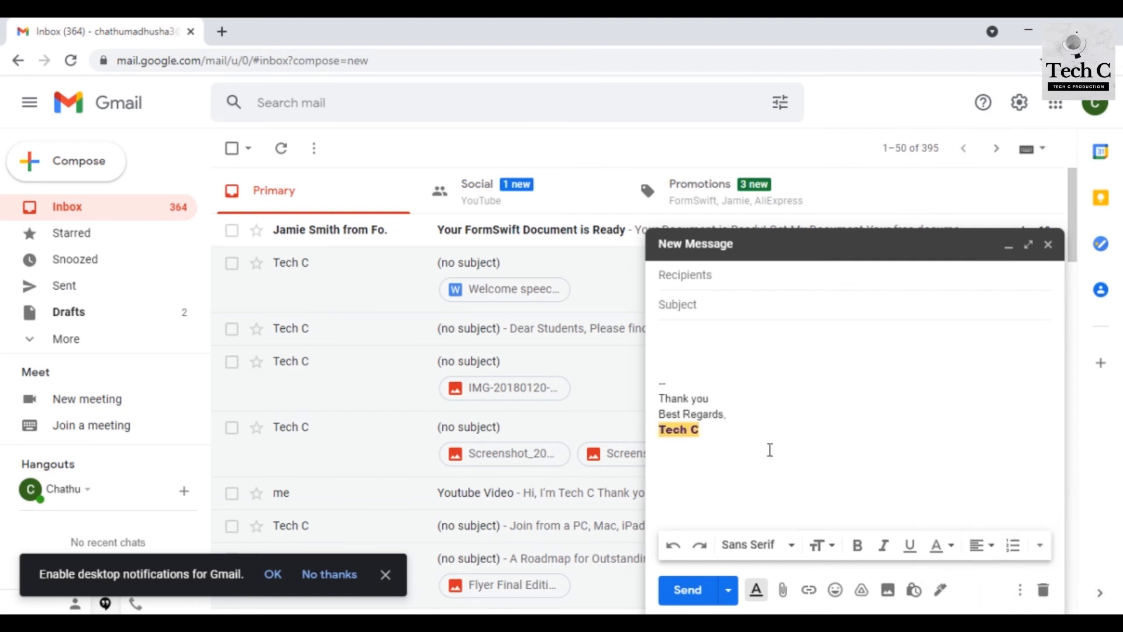
left_click(751, 439)
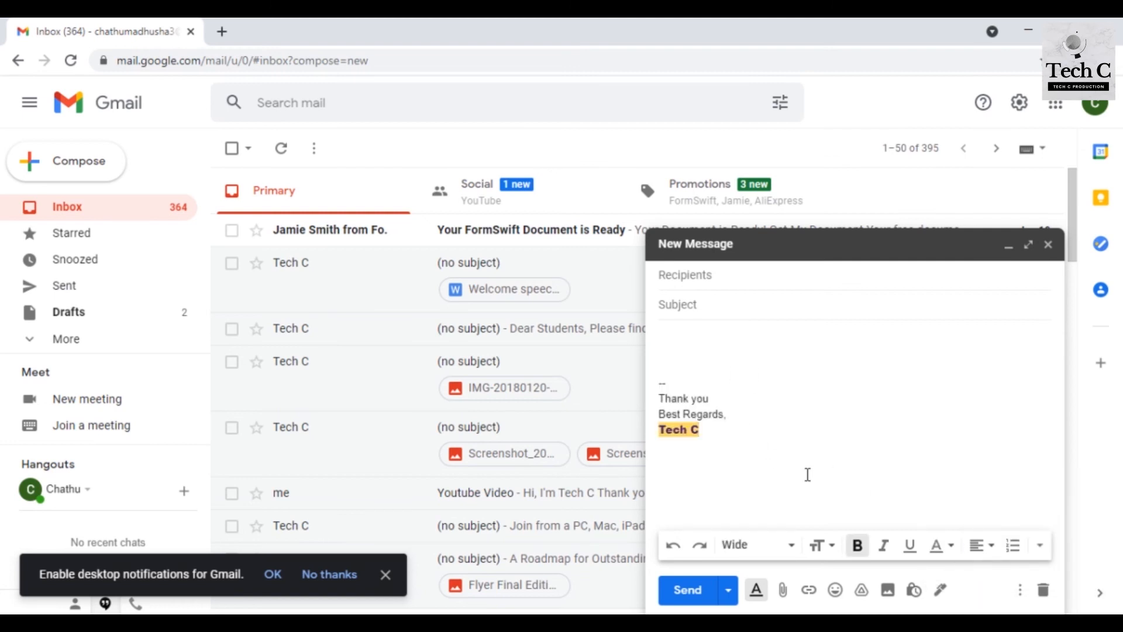
- Write "Hi" and, on the line below, "I'm Tech C" in the message body above the signature
left_click(681, 333)
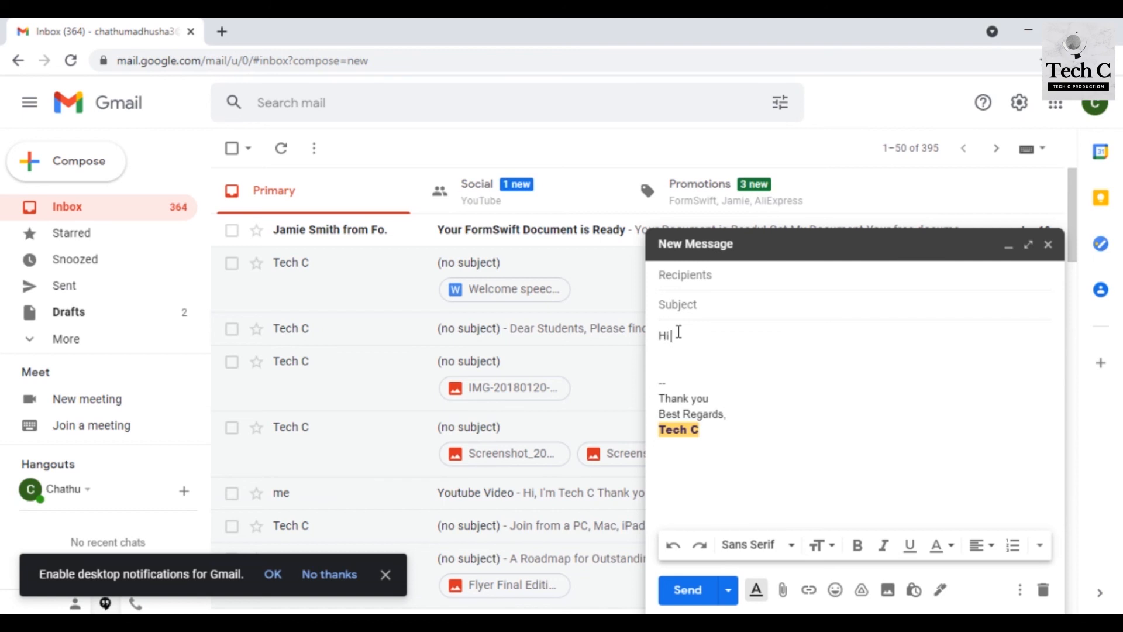
key("Return")
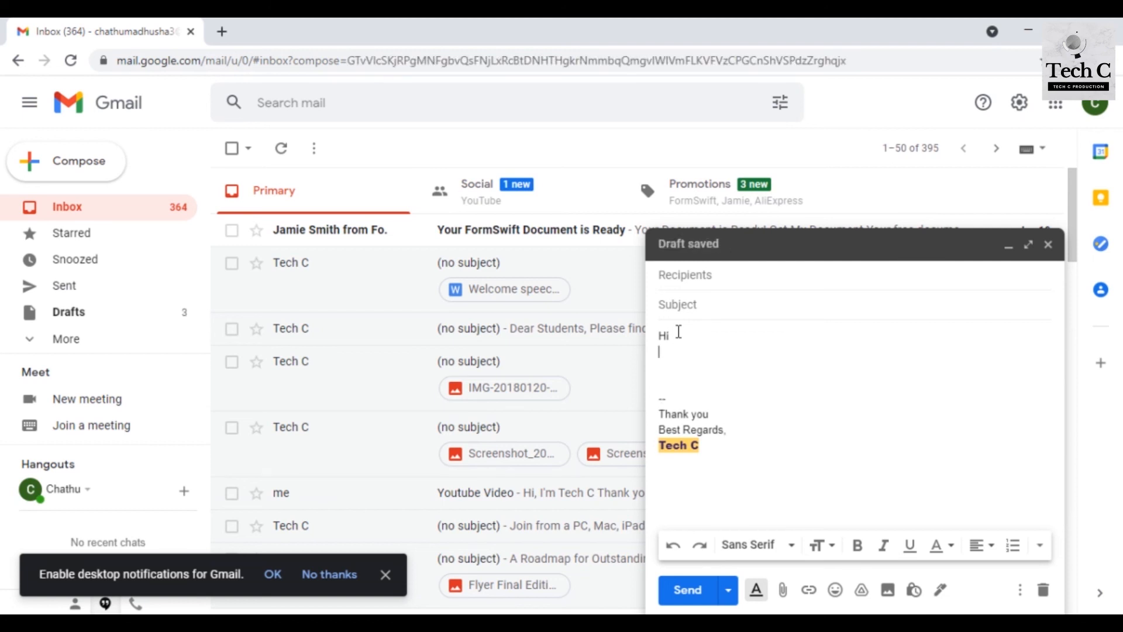
type("I'm Tech C")
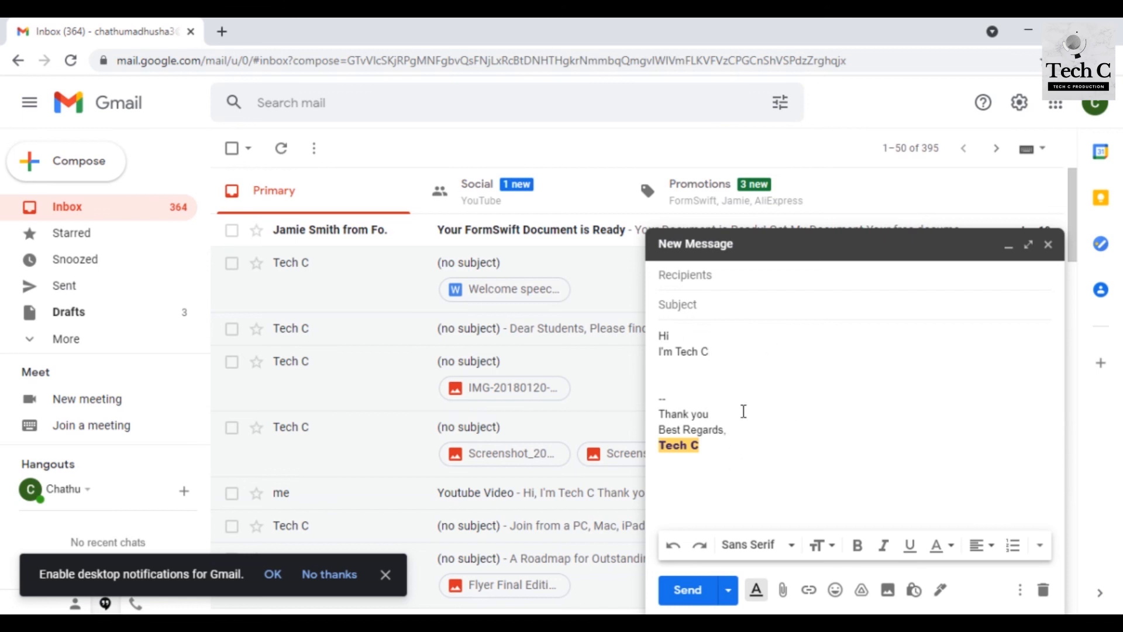